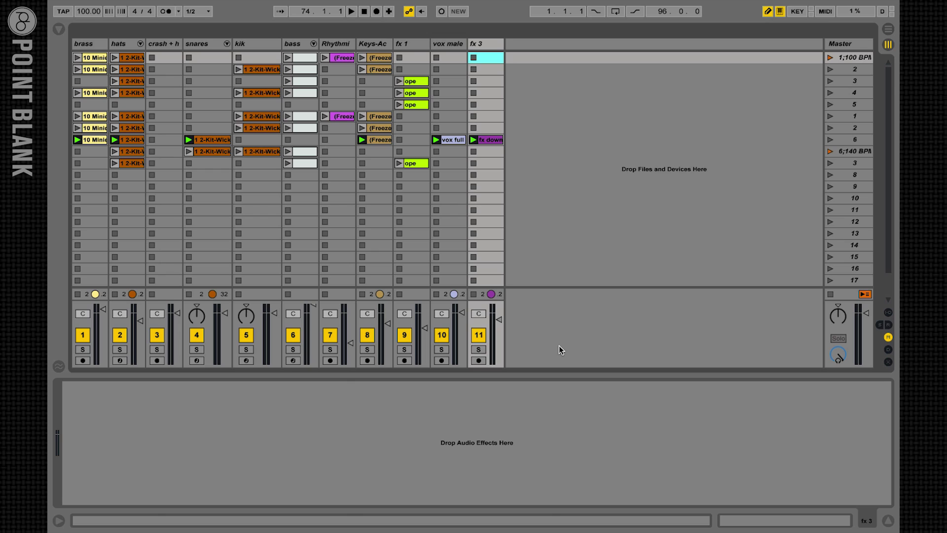
In Arrangement View, enlarge the Master track and draw a Song Tempo pulse near 1:20.
{"action": "key", "text": "Tab"}
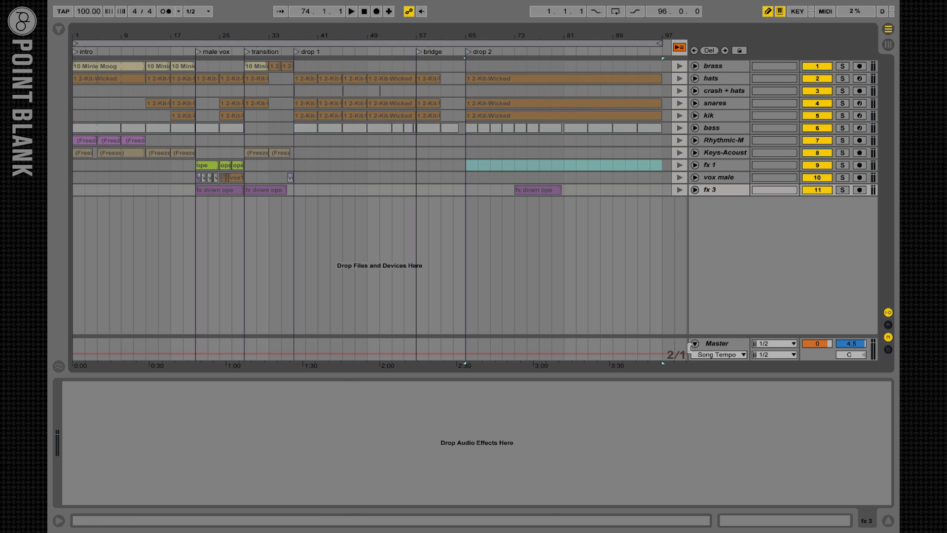
{"action": "left_click_drag", "start_coordinate": [705, 337], "coordinate": [704, 249]}
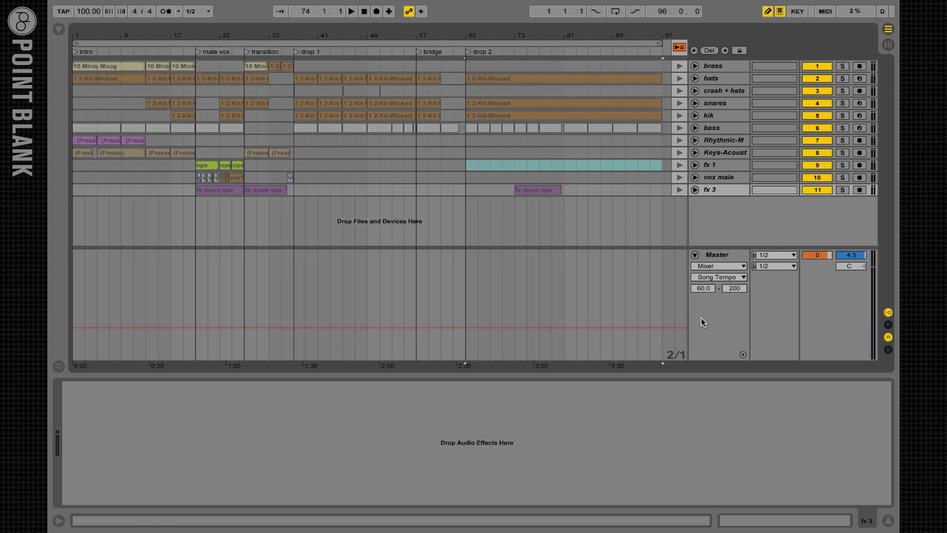
{"action": "left_click", "coordinate": [289, 270]}
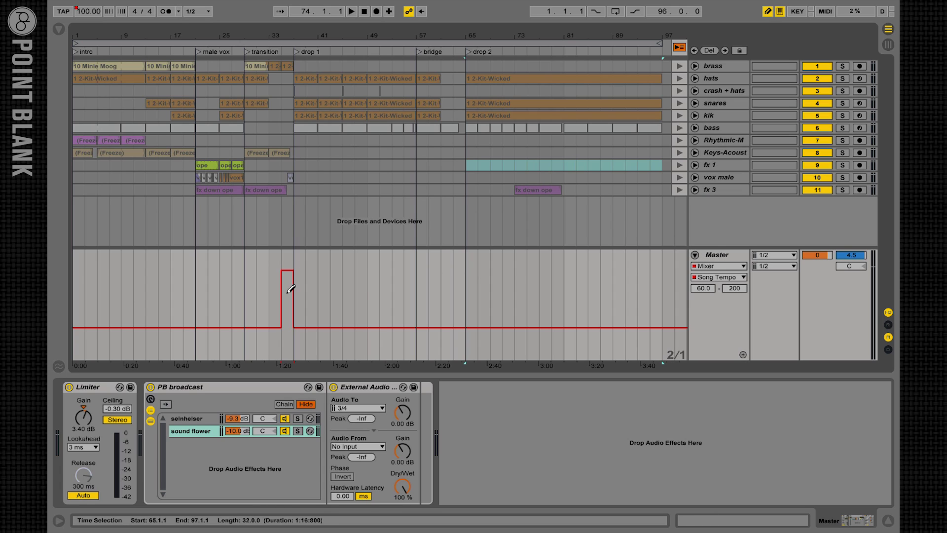
{"action": "key", "text": "ctrl+b"}
Delete every Song Tempo breakpoint to flatten the envelope and go back to Session View.
{"action": "left_click", "coordinate": [243, 327]}
{"action": "left_click", "coordinate": [281, 326]}
{"action": "left_click", "coordinate": [282, 270]}
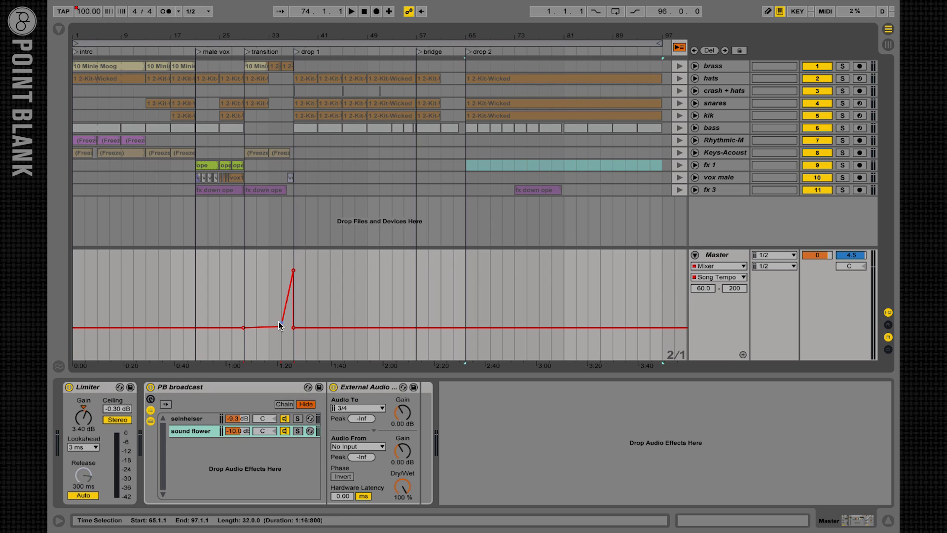
{"action": "left_click", "coordinate": [280, 326]}
{"action": "left_click", "coordinate": [293, 270]}
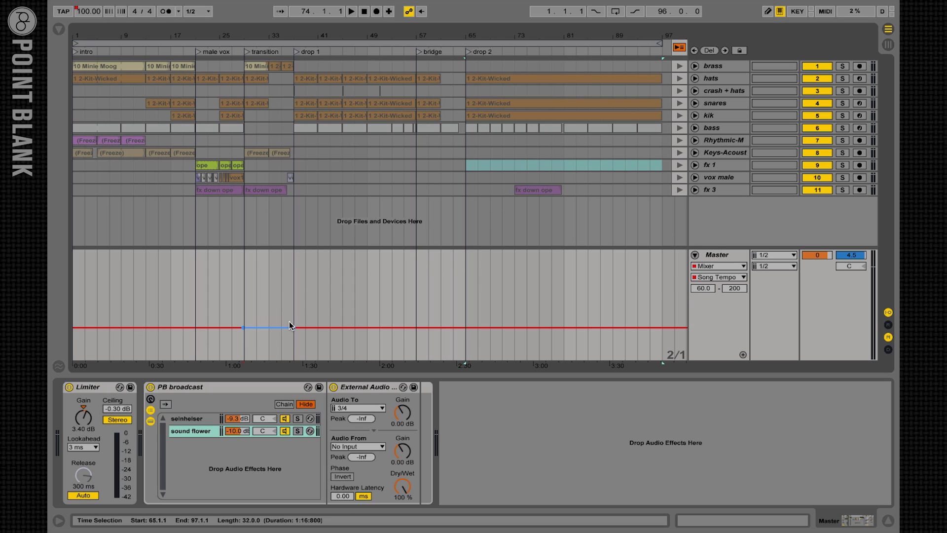
{"action": "left_click", "coordinate": [293, 328]}
{"action": "left_click", "coordinate": [243, 328]}
{"action": "key", "text": "Tab"}
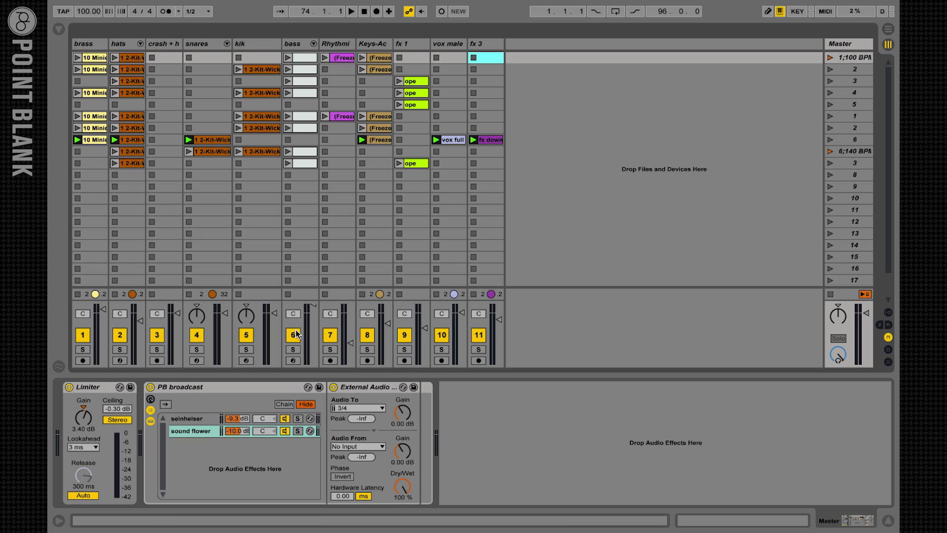
Remove PB broadcast and External Audio from the Master chain and give scene 2 a 100 BPM launch tempo.
{"action": "left_click", "coordinate": [185, 387]}
{"action": "left_click", "coordinate": [365, 387], "text": "shift"}
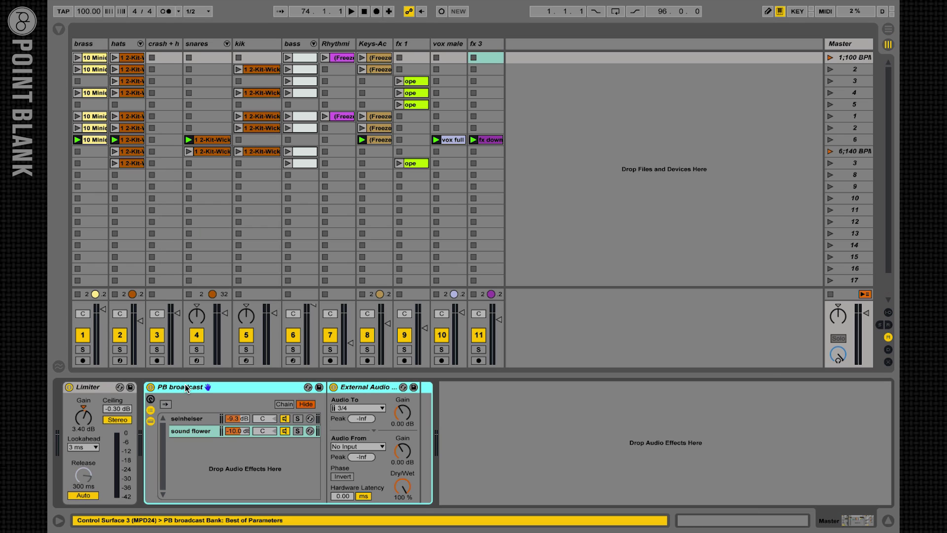
{"action": "key", "text": "Delete"}
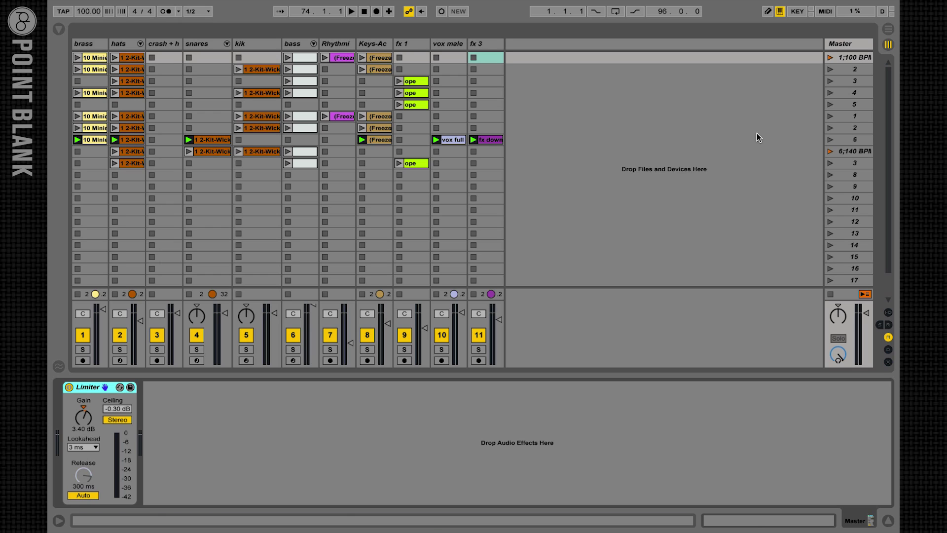
{"action": "right_click", "coordinate": [850, 128]}
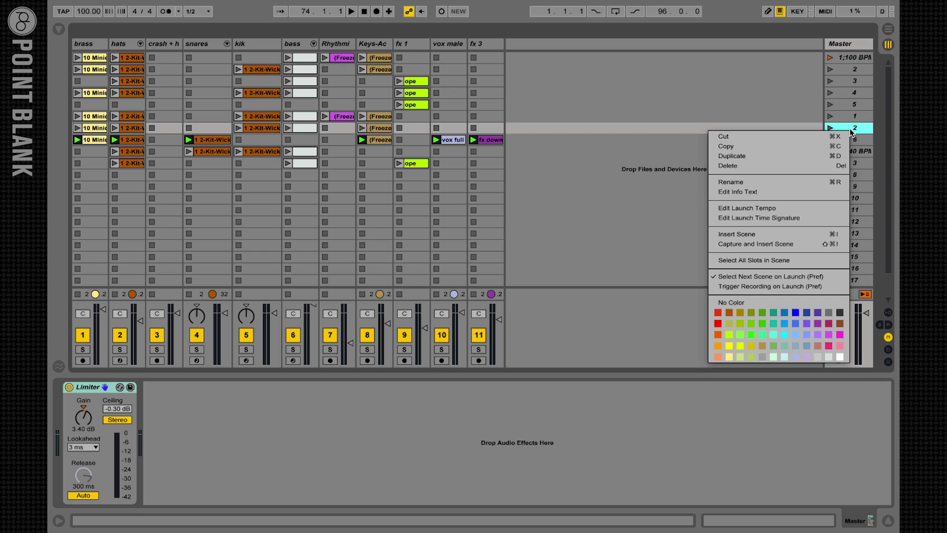
{"action": "left_click", "coordinate": [797, 208]}
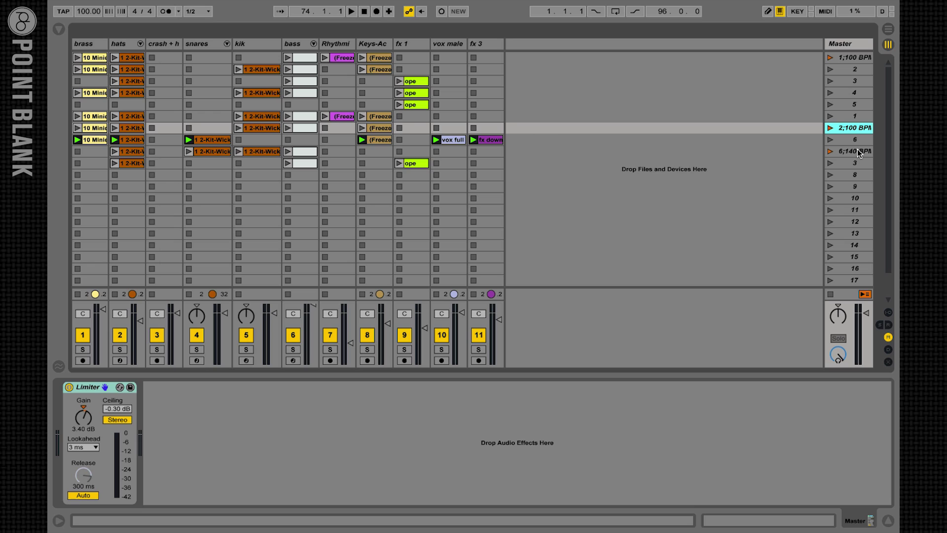
Launch Audio MIDI Setup from Finder's Utilities folder.
{"action": "key", "text": "super+Tab"}
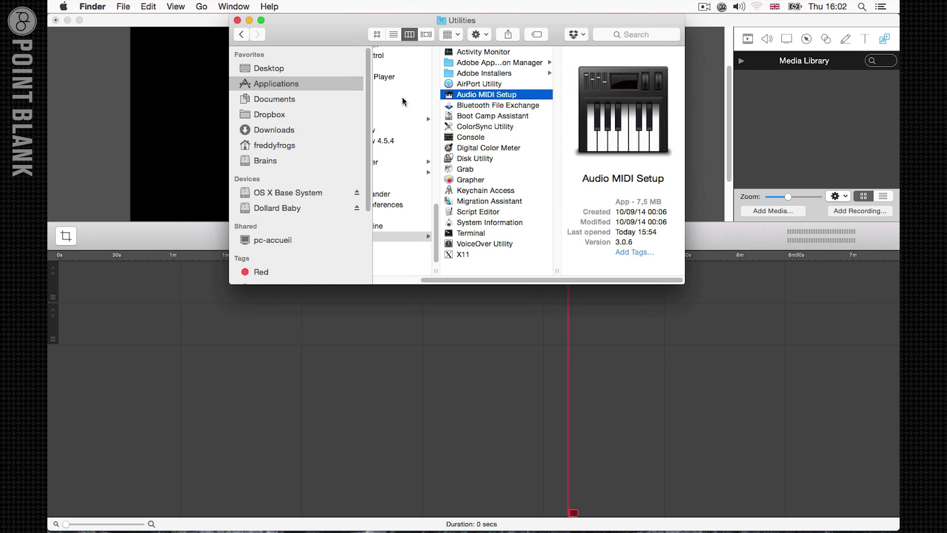
{"action": "left_click", "coordinate": [295, 87]}
{"action": "left_click", "coordinate": [400, 238]}
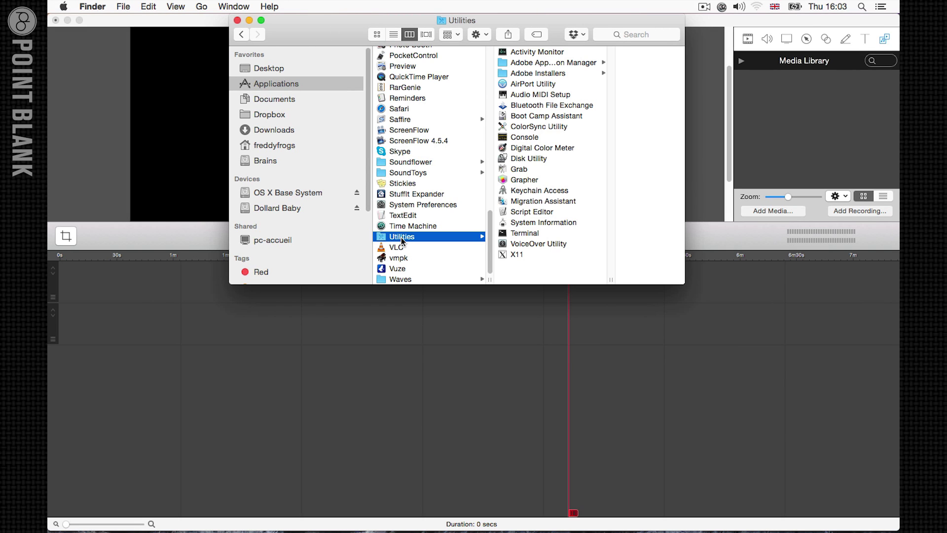
{"action": "double_click", "coordinate": [541, 96]}
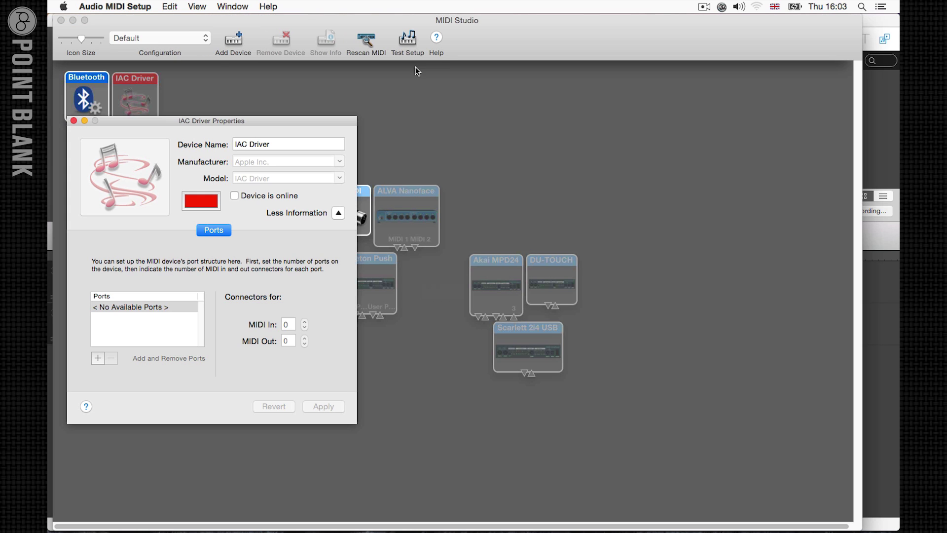
Close the IAC Driver properties and bring the MIDI Studio window back into view.
{"action": "left_click", "coordinate": [74, 120]}
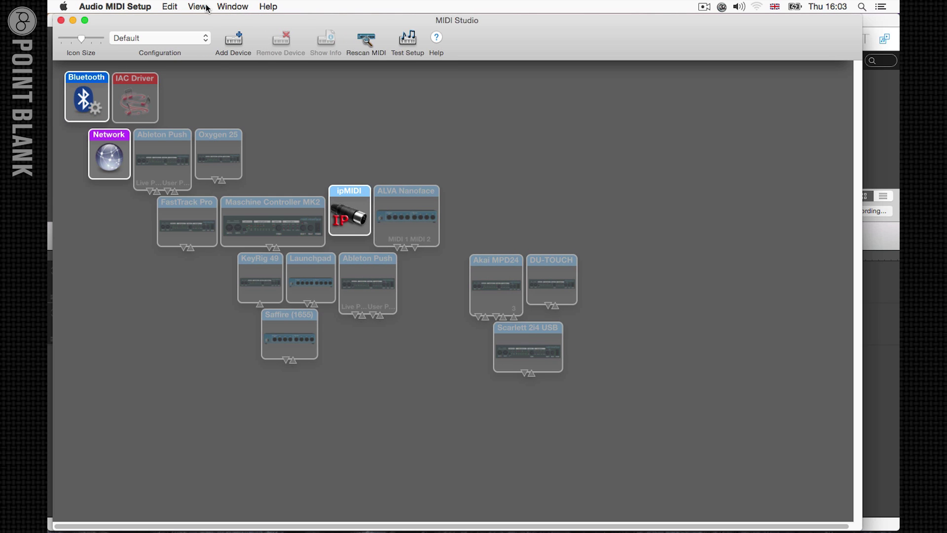
{"action": "left_click", "coordinate": [232, 7]}
{"action": "left_click", "coordinate": [237, 32]}
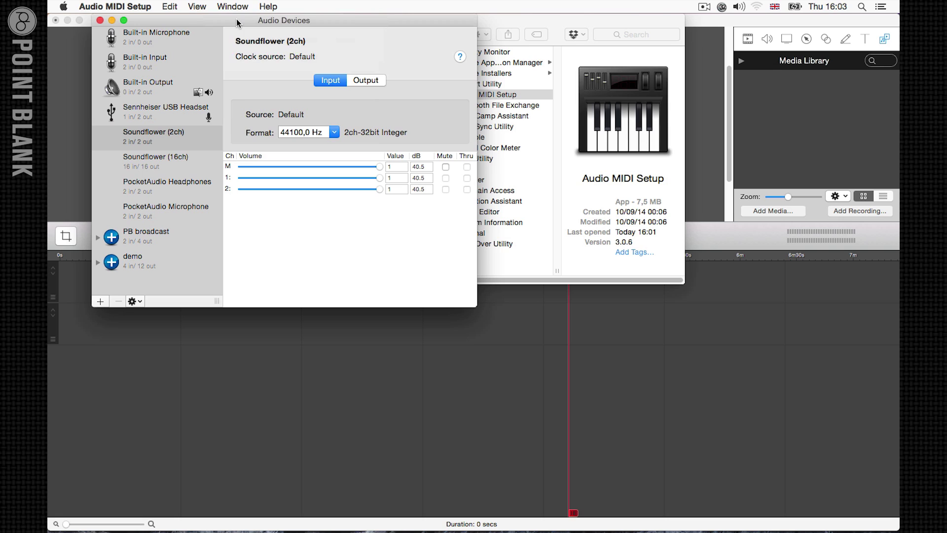
{"action": "left_click", "coordinate": [233, 6]}
{"action": "left_click", "coordinate": [233, 32]}
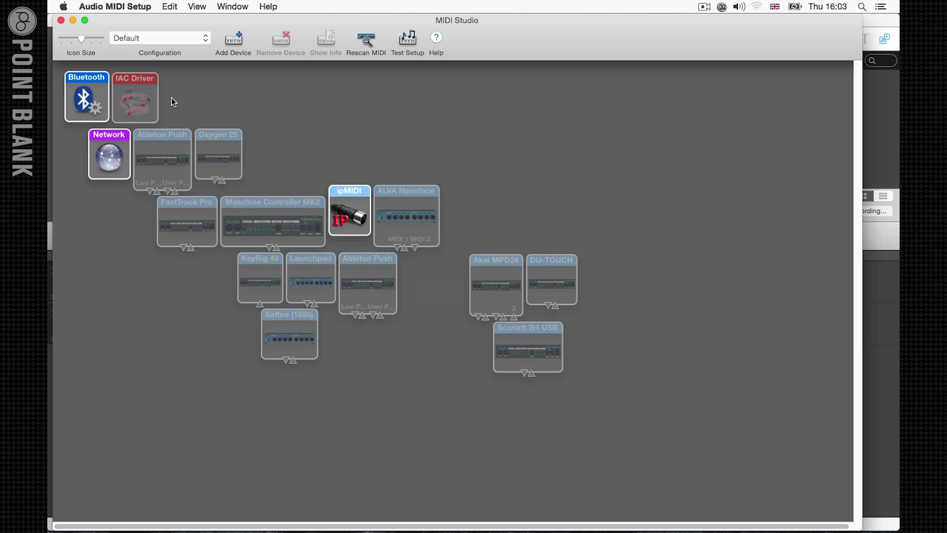
Add an IAC Bus 1 port to the IAC Driver, set it online, and quit back to Live.
{"action": "double_click", "coordinate": [142, 97]}
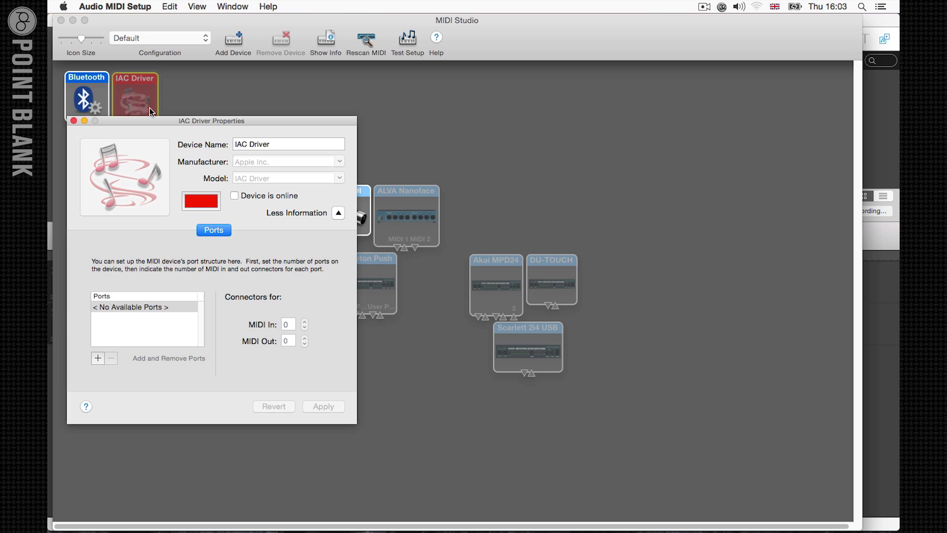
{"action": "left_click", "coordinate": [98, 359]}
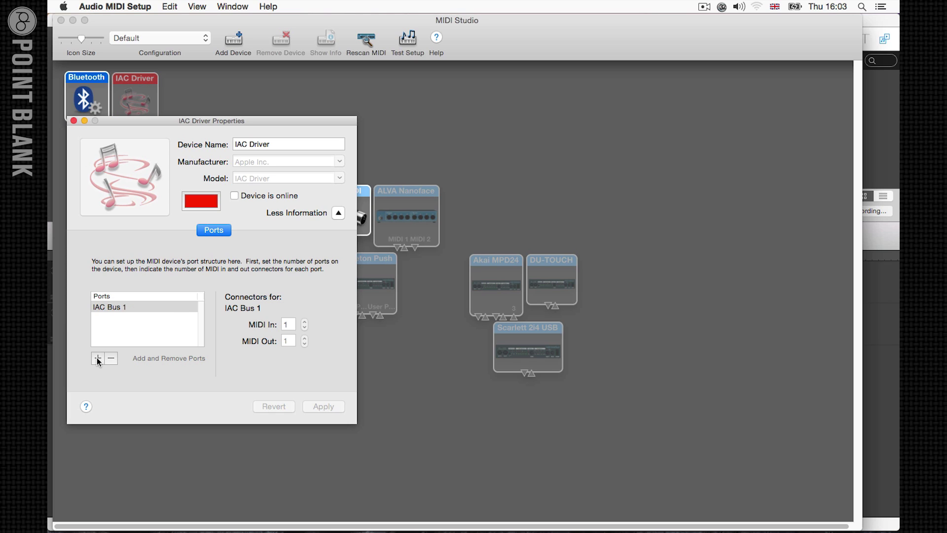
{"action": "left_click", "coordinate": [235, 196]}
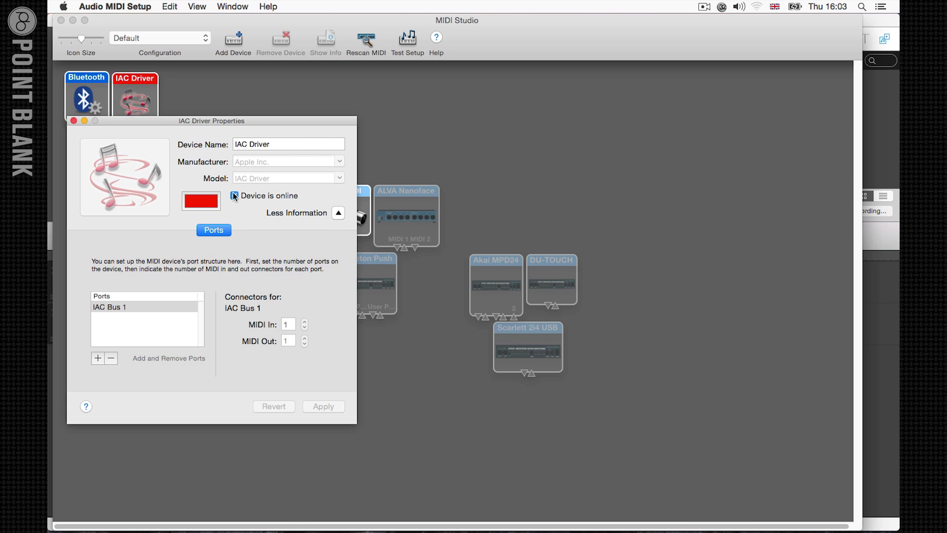
{"action": "key", "text": "super+q"}
{"action": "key", "text": "super+Tab"}
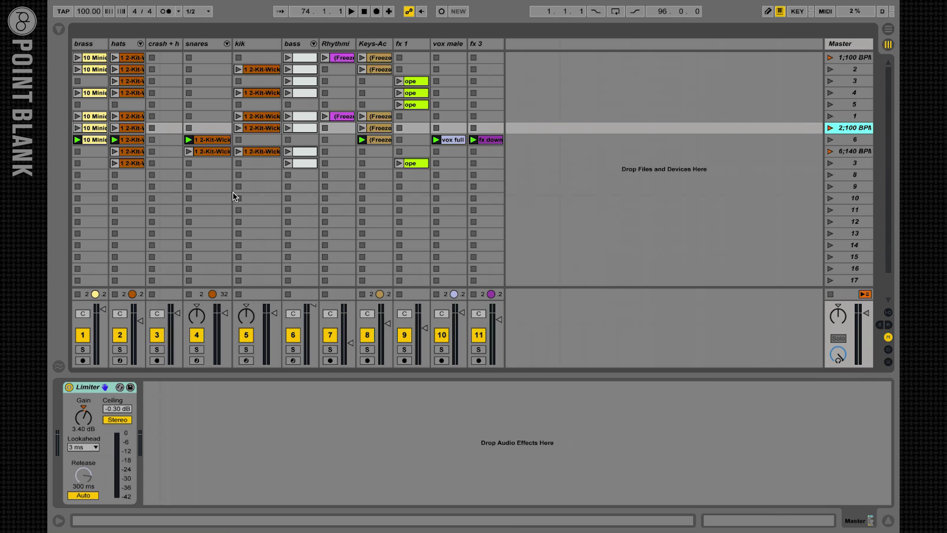
Turn on Track and Remote for the IAC Driver input and output ports in MIDI preferences.
{"action": "key", "text": "super+comma"}
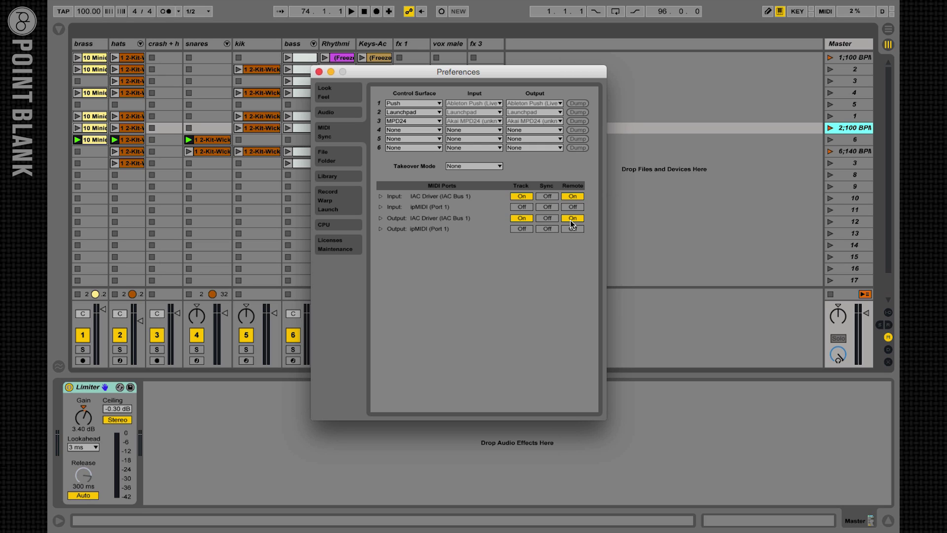
{"action": "key", "text": "Escape"}
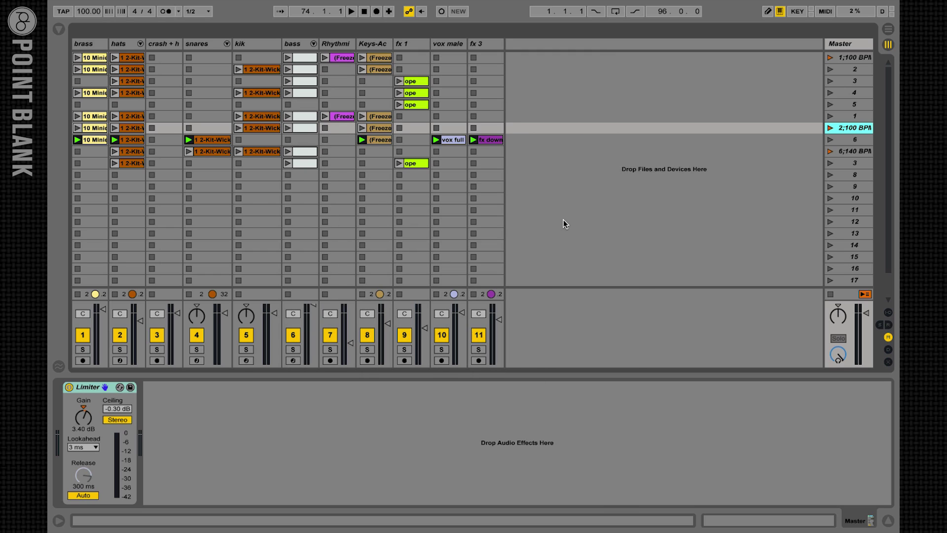
{"action": "key", "text": "ctrl+shift+t"}
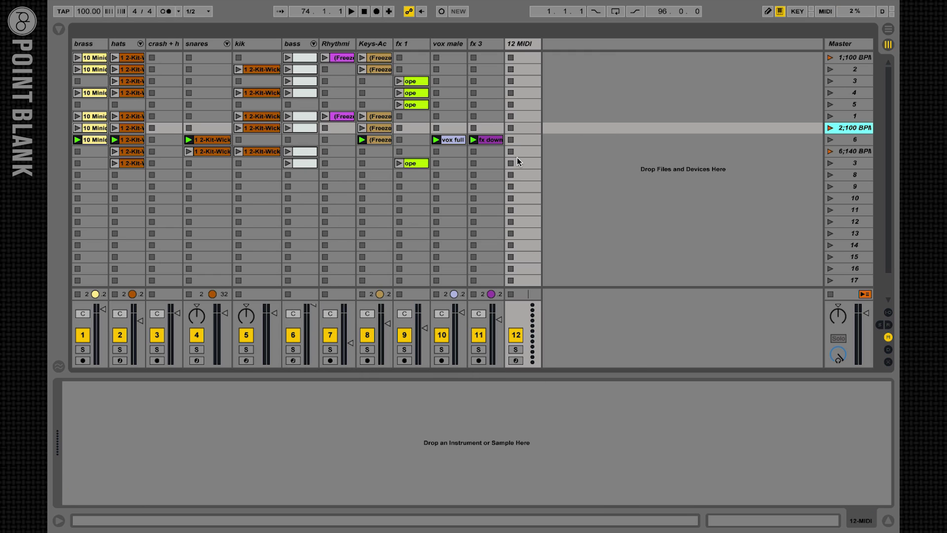
Route the 12 MIDI track's output to IAC Driver (IAC Bus 1) on channel 1.
{"action": "left_click_drag", "start_coordinate": [538, 45], "coordinate": [597, 44]}
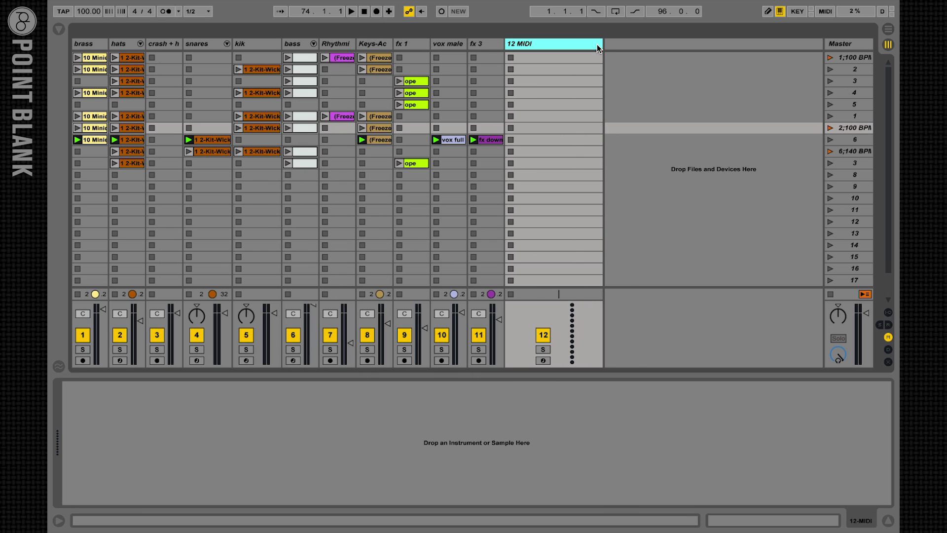
{"action": "key", "text": "ctrl+alt+i"}
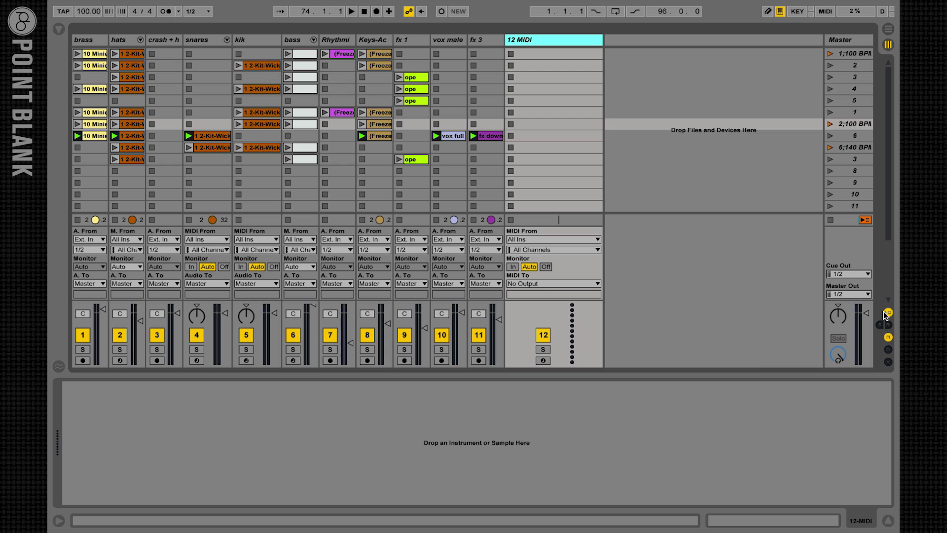
{"action": "left_click", "coordinate": [585, 284]}
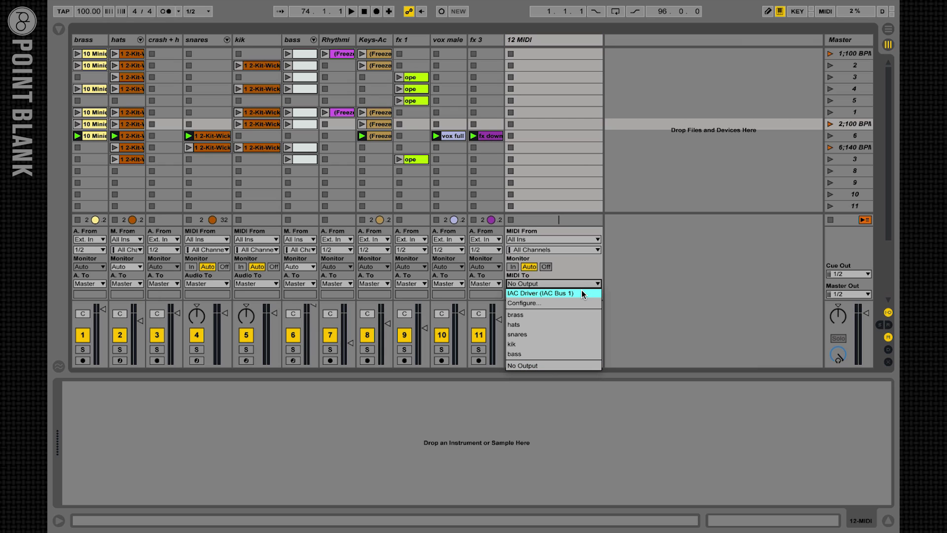
{"action": "left_click", "coordinate": [582, 294]}
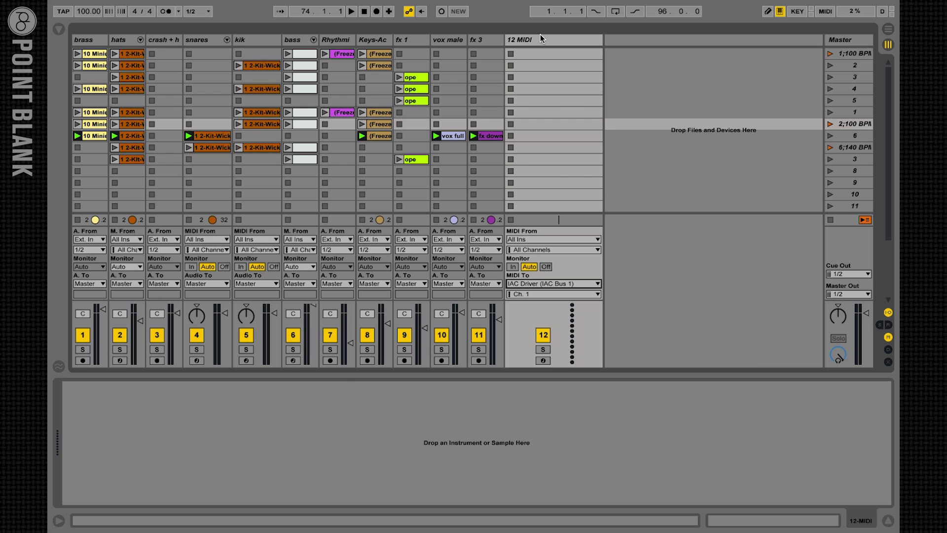
Insert an empty MIDI clip in the 12 MIDI track's scene 6 slot and hide In/Out.
{"action": "double_click", "coordinate": [550, 134]}
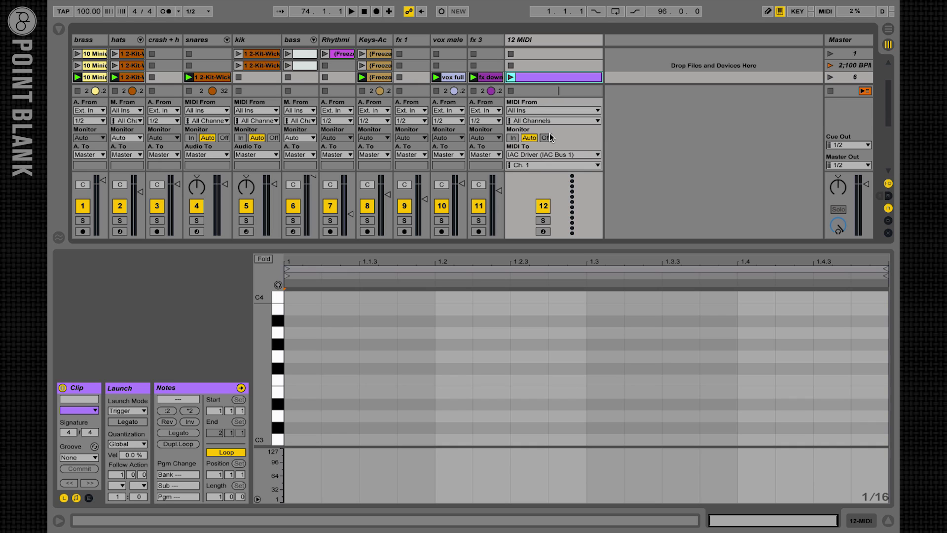
{"action": "key", "text": "super+alt+i"}
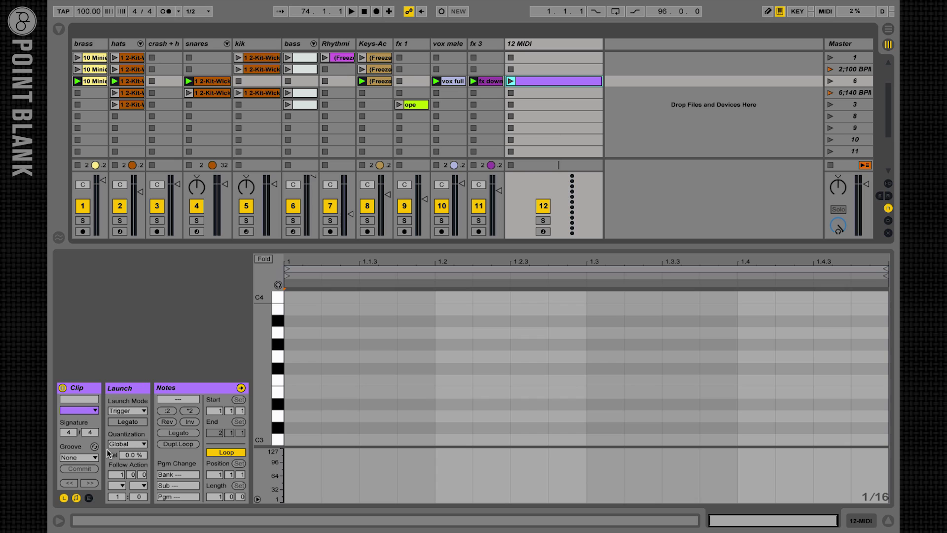
Set the clip envelope chooser to MIDI Ctrl, controller 26.
{"action": "left_click", "coordinate": [89, 498]}
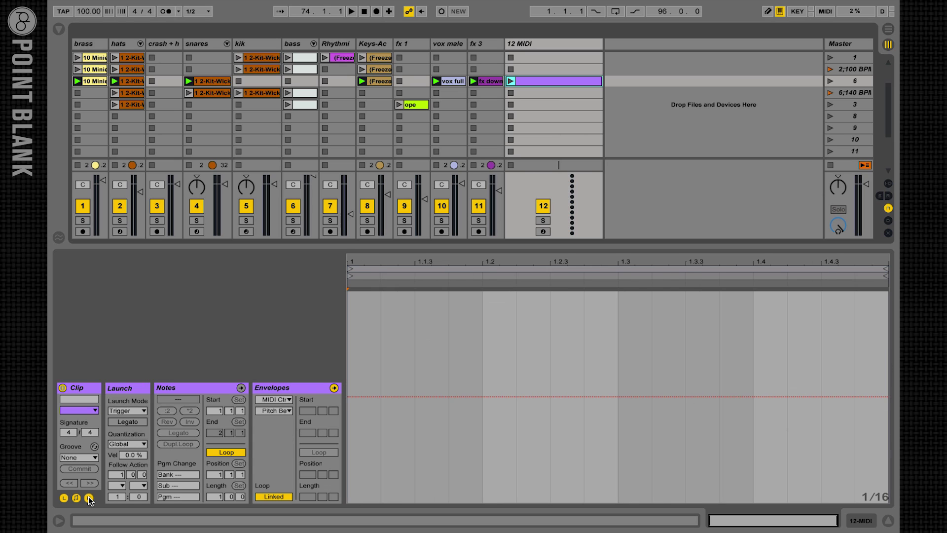
{"action": "left_click", "coordinate": [262, 411]}
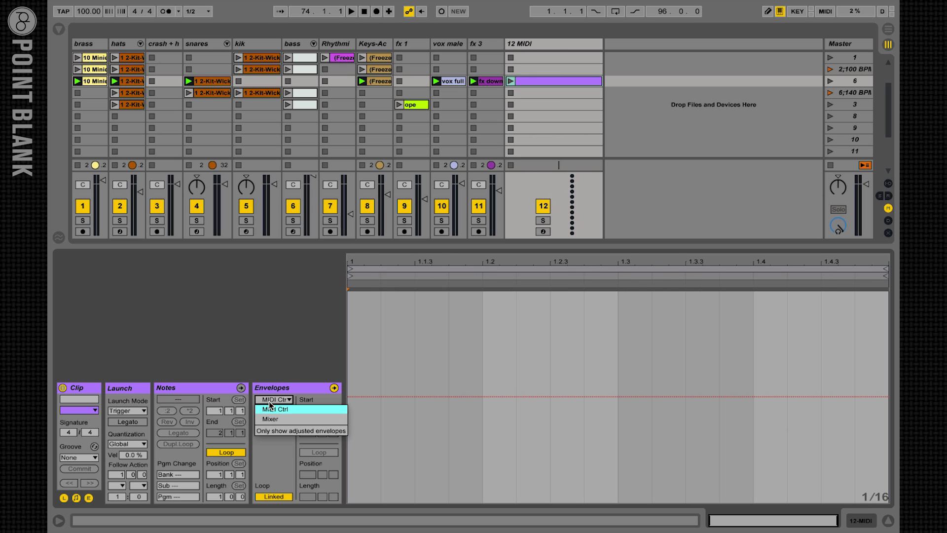
{"action": "left_click", "coordinate": [273, 413]}
{"action": "left_click", "coordinate": [273, 414]}
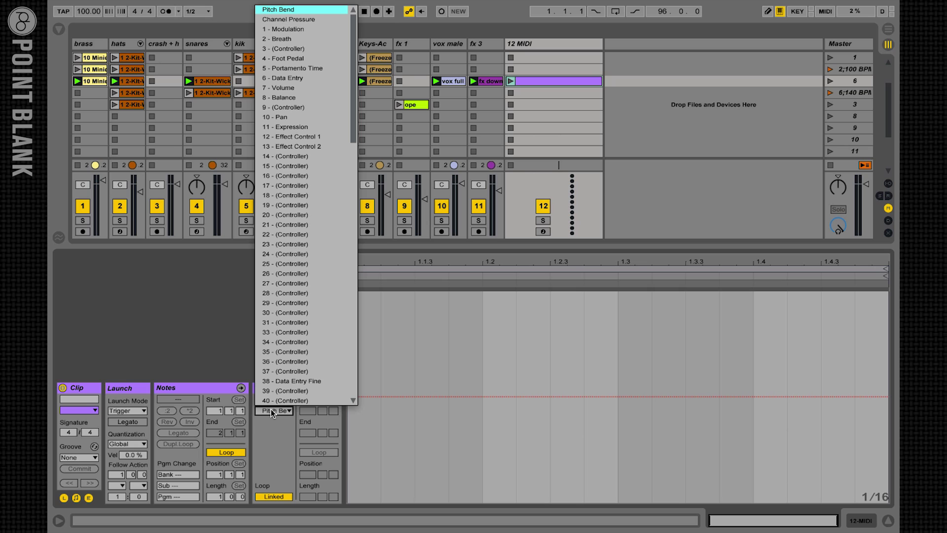
{"action": "left_click", "coordinate": [286, 279]}
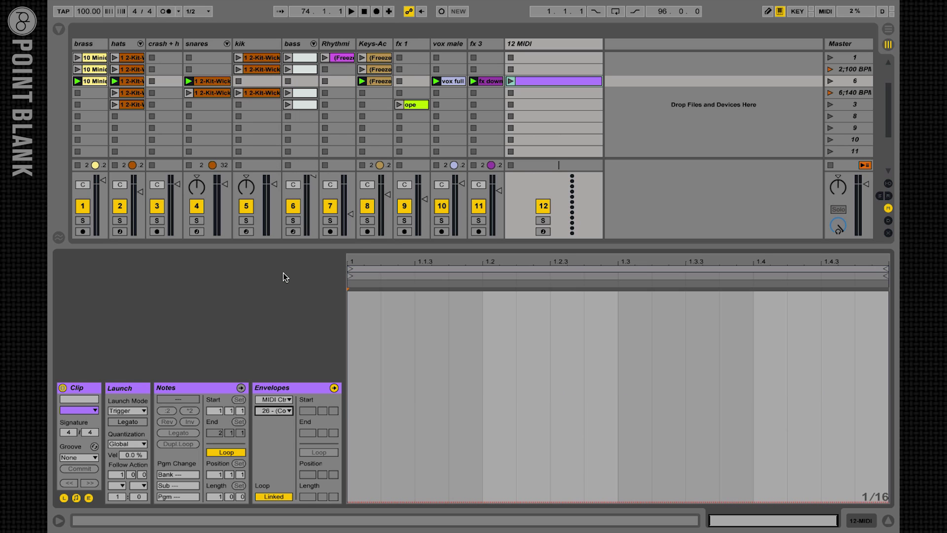
Set the clip length to 8 bars.
{"action": "left_click", "coordinate": [216, 496]}
{"action": "type", "text": "8"}
{"action": "key", "text": "Return"}
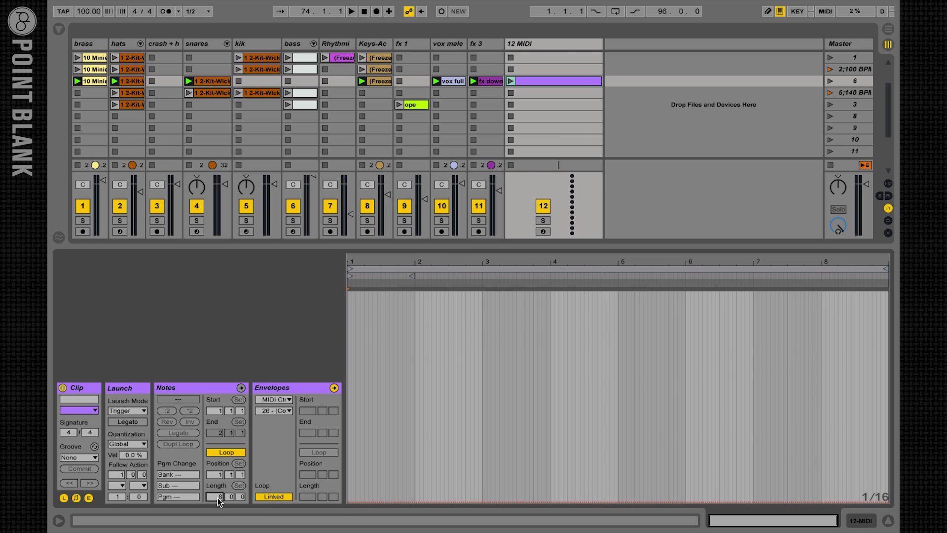
Draw the CC 26 envelope curving up from 0 to 127, with the clip end at bar 9.
{"action": "key", "text": "ctrl+b"}
{"action": "left_click", "coordinate": [892, 291]}
{"action": "key", "text": "ctrl+b"}
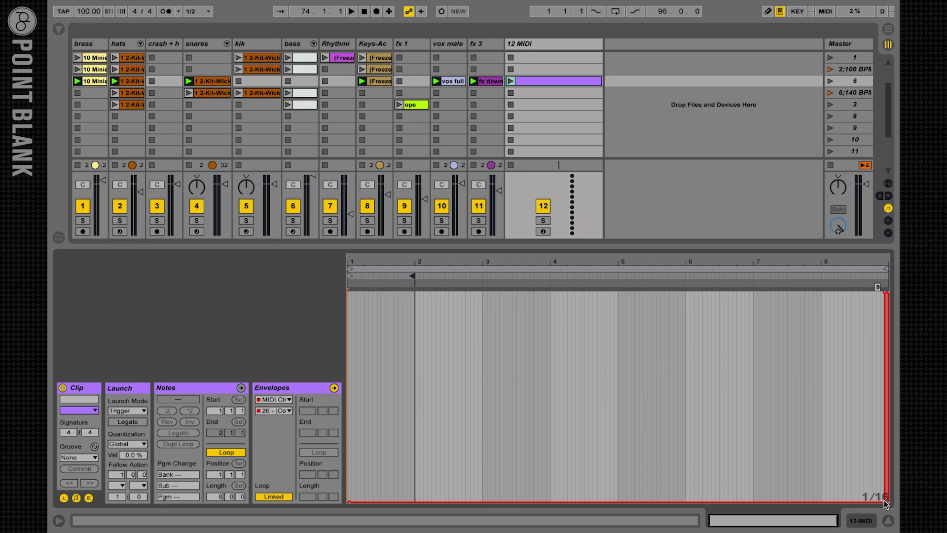
{"action": "left_click_drag", "start_coordinate": [886, 504], "coordinate": [886, 292]}
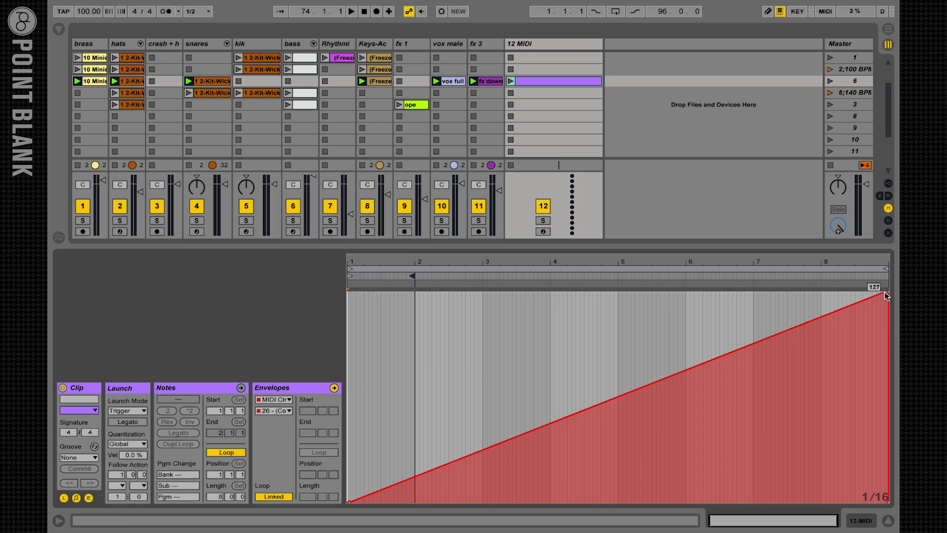
{"action": "left_click_drag", "start_coordinate": [753, 351], "coordinate": [762, 381]}
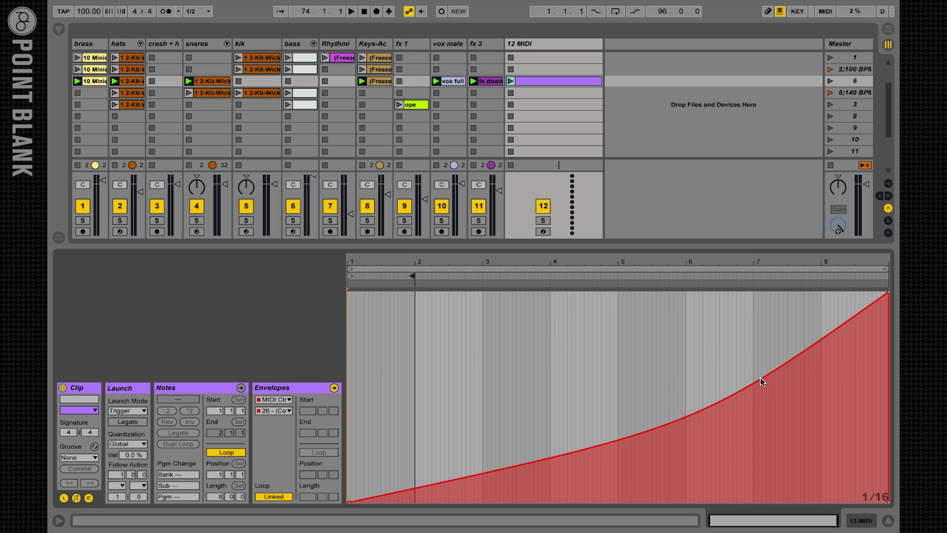
{"action": "left_click_drag", "start_coordinate": [411, 276], "coordinate": [737, 289]}
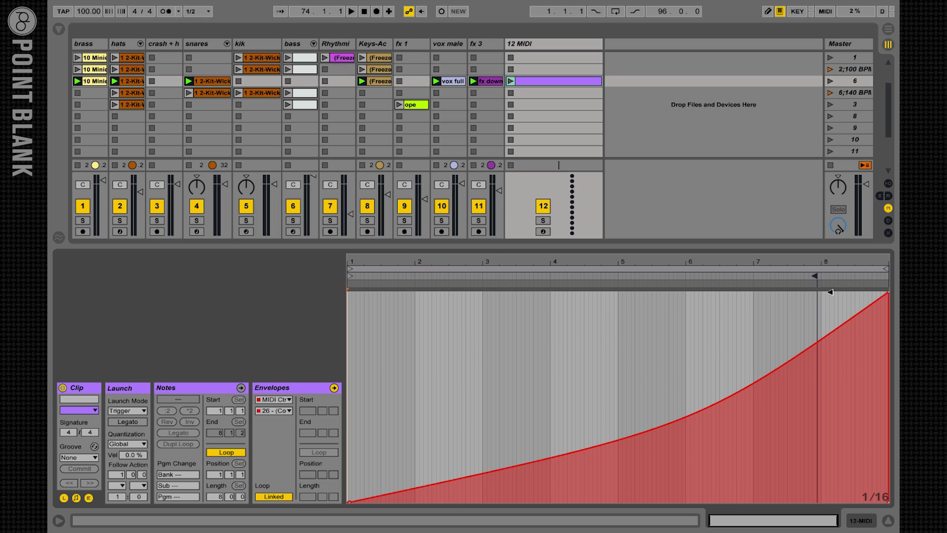
{"action": "left_click_drag", "start_coordinate": [830, 292], "coordinate": [887, 276]}
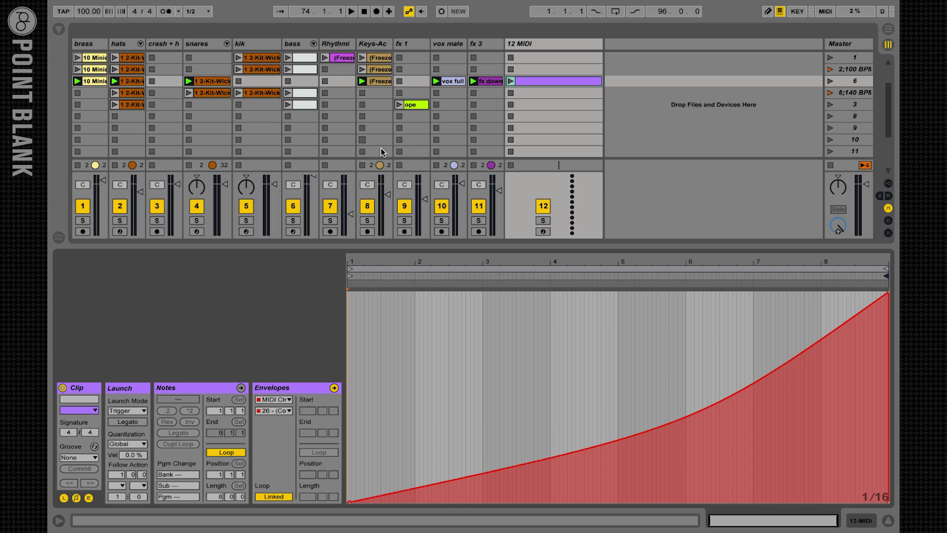
Solo and launch the 12 MIDI clip, map CC 26 to Song Tempo, and show MIDI Mappings.
{"action": "left_click", "coordinate": [543, 220]}
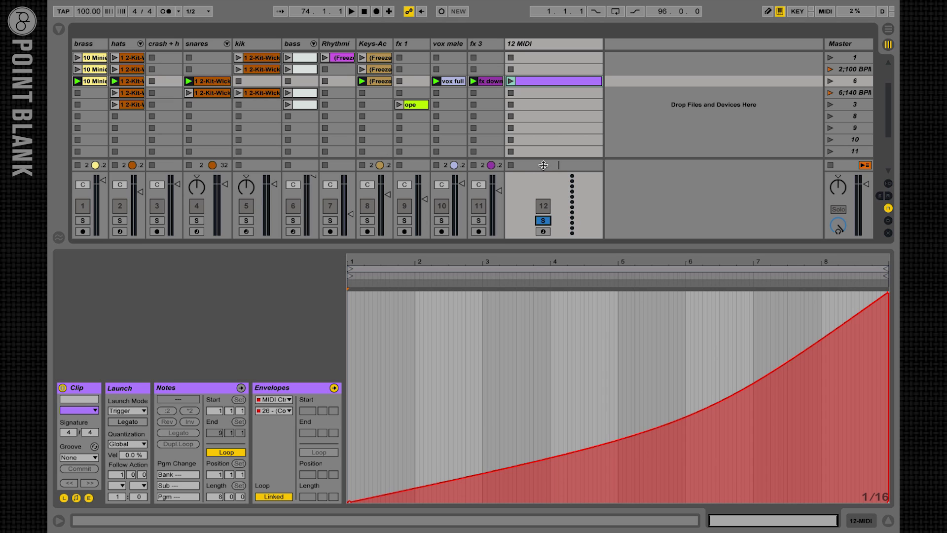
{"action": "left_click", "coordinate": [511, 82]}
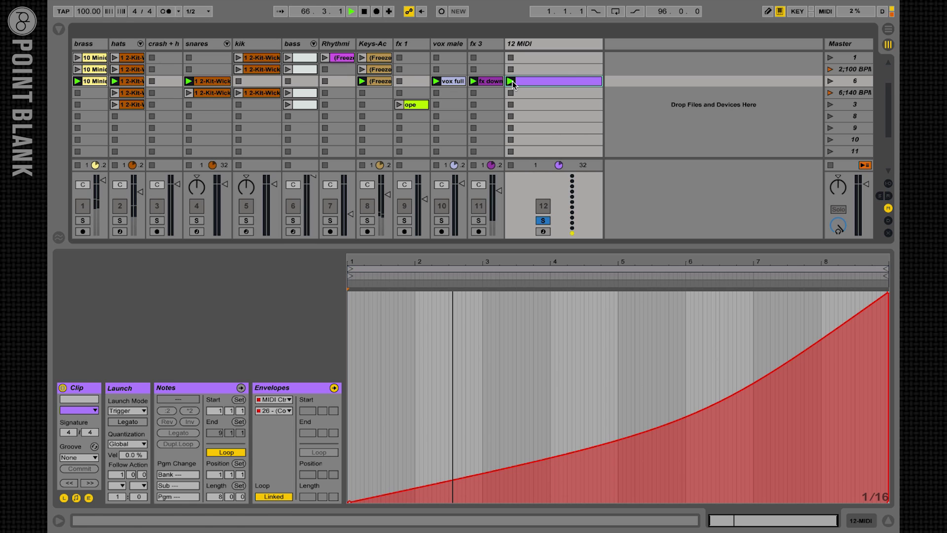
{"action": "key", "text": "ctrl+m"}
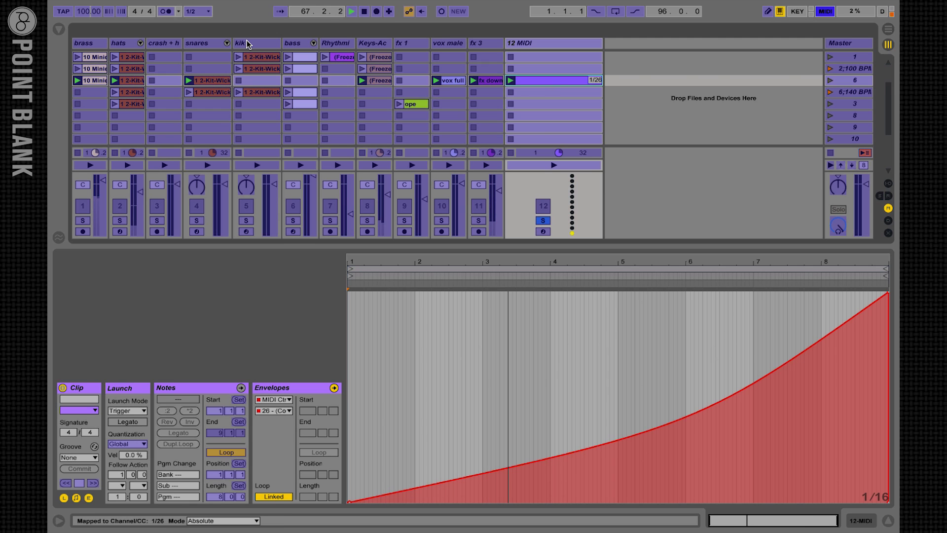
{"action": "left_click", "coordinate": [83, 11]}
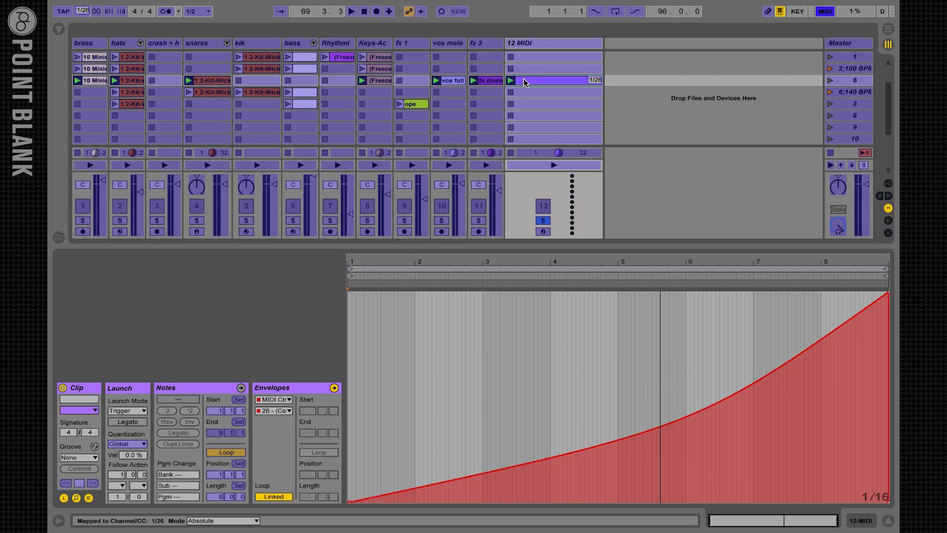
{"action": "key", "text": "Delete"}
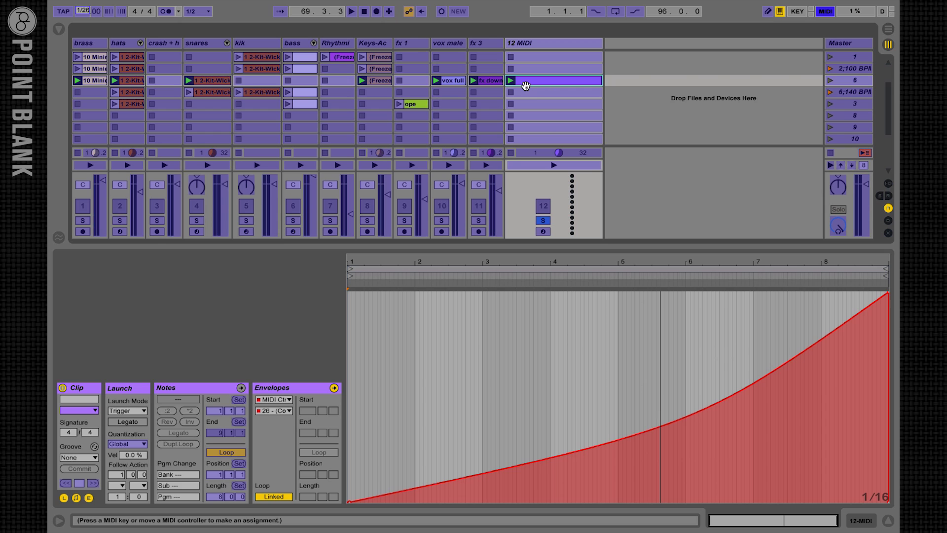
{"action": "key", "text": "ctrl+alt+b"}
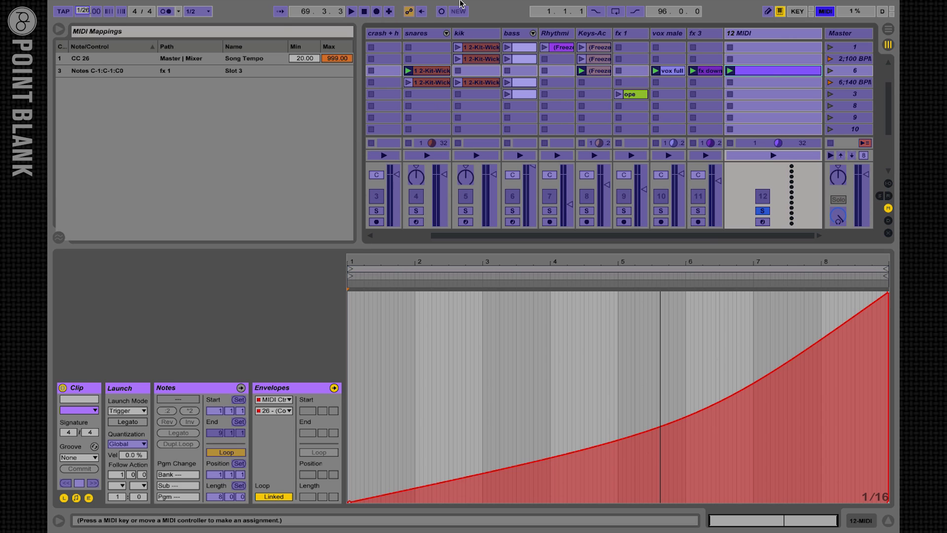
Set the CC 26 Song Tempo mapping's Min to 100 and Max to 140, then exit MIDI Map Mode.
{"action": "left_click", "coordinate": [249, 59]}
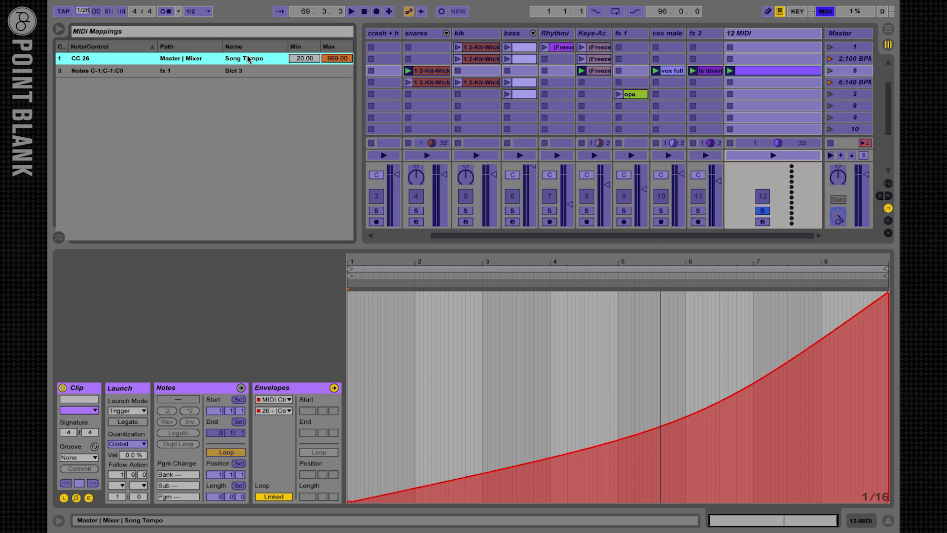
{"action": "left_click", "coordinate": [305, 60]}
{"action": "type", "text": "100"}
{"action": "left_click", "coordinate": [331, 60]}
{"action": "type", "text": "140"}
{"action": "key", "text": "Return"}
{"action": "key", "text": "ctrl+alt+b"}
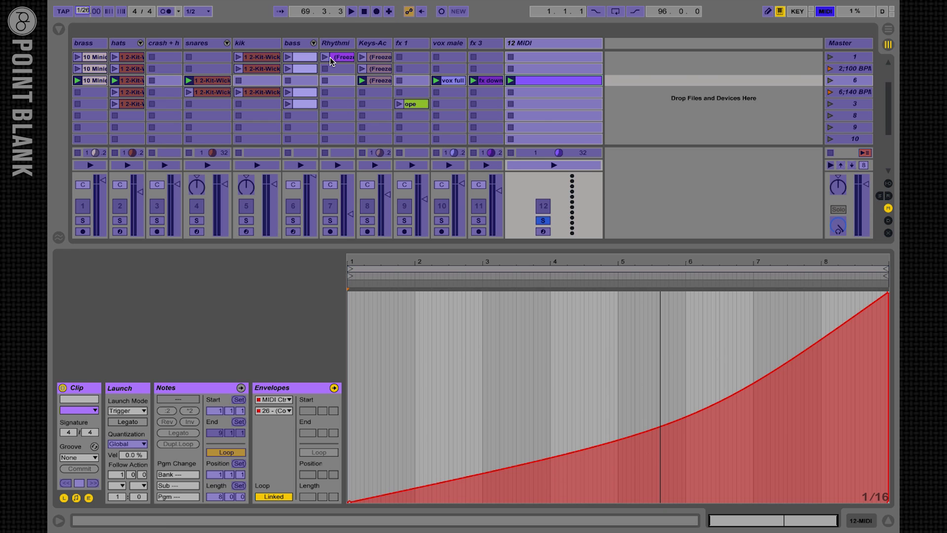
{"action": "key", "text": "ctrl+m"}
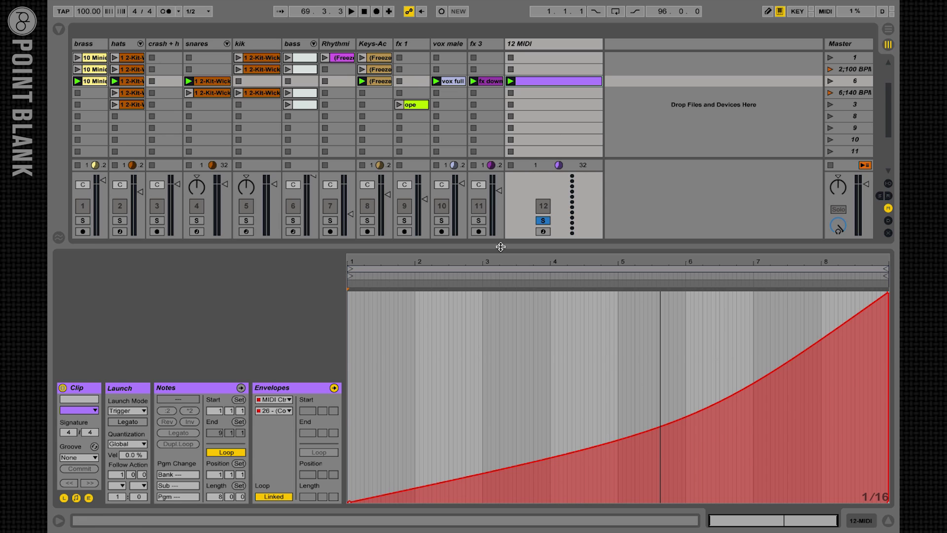
Enlarge the Session area to show more scenes and unsolo the 12 MIDI track.
{"action": "left_click_drag", "start_coordinate": [501, 247], "coordinate": [483, 374]}
{"action": "left_click", "coordinate": [543, 349]}
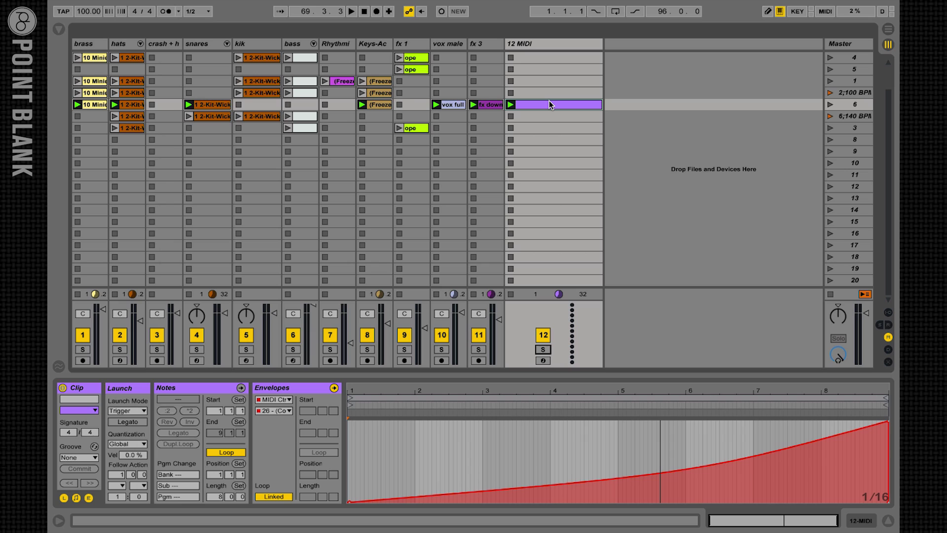
Launch scene 6 to ramp tempo toward 140 BPM, then the 6;140 BPM scene, and stop playback.
{"action": "key", "text": "Return"}
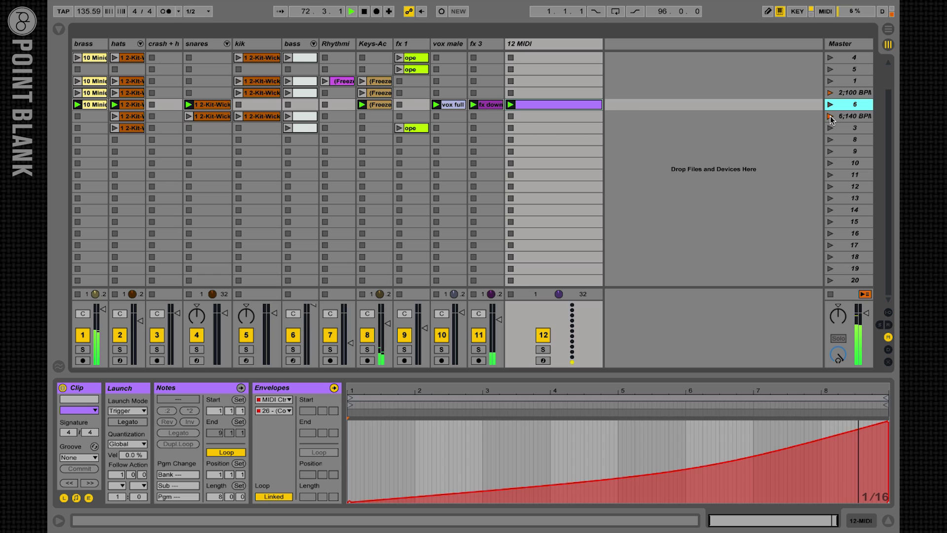
{"action": "left_click", "coordinate": [831, 117]}
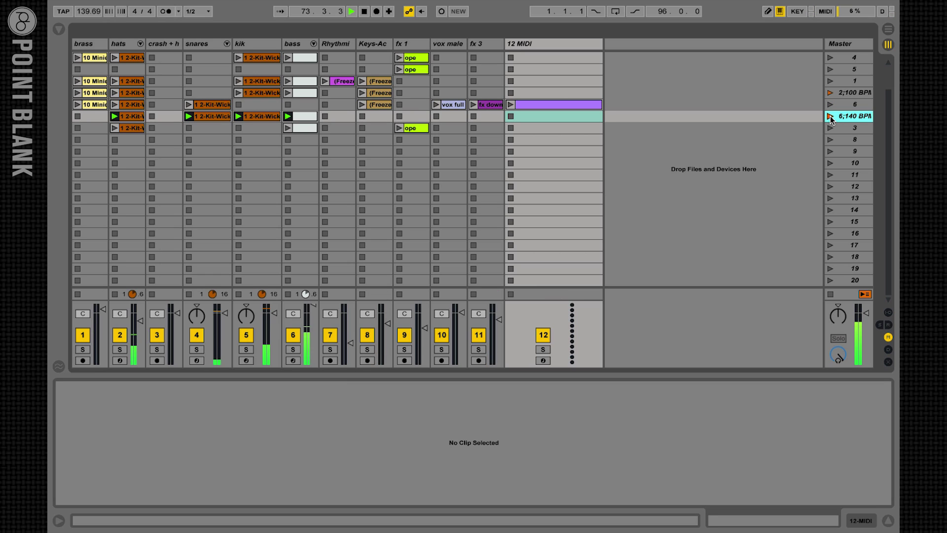
{"action": "key", "text": "space"}
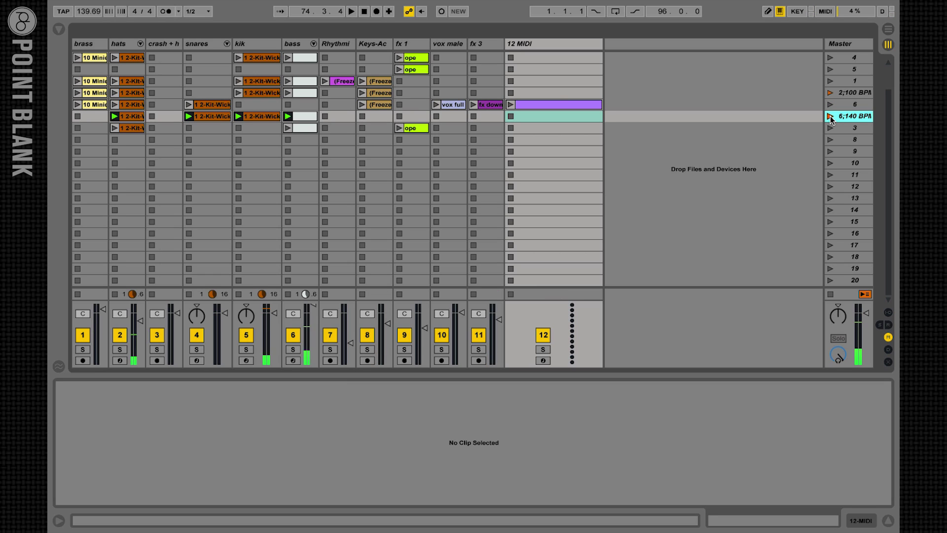